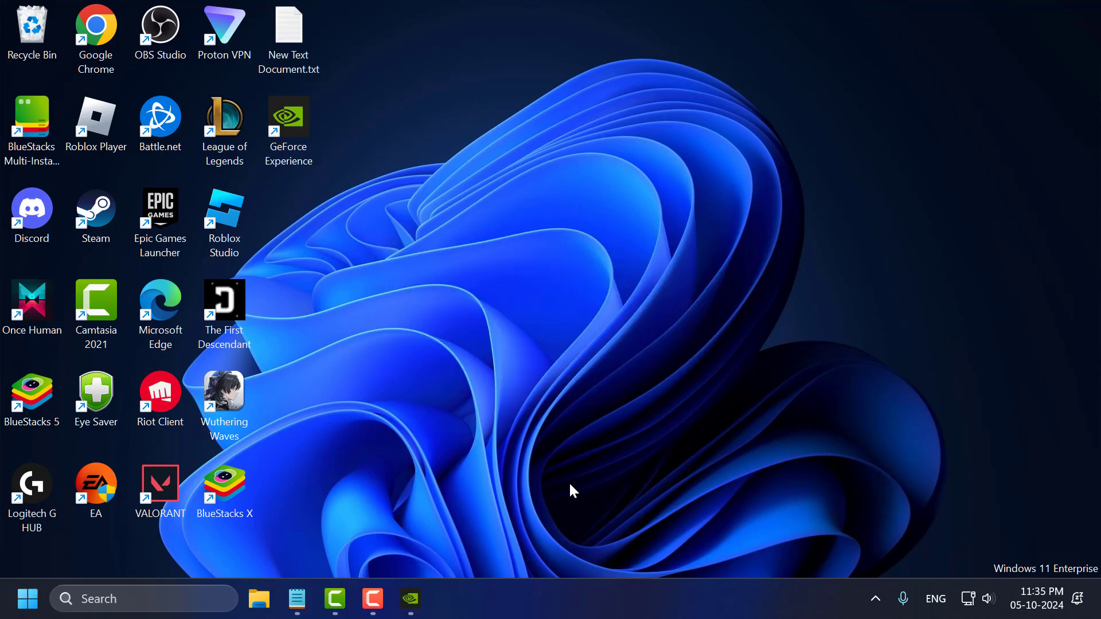
# - Search Windows for 'adva' and open View advanced system settings
pyautogui.click(200, 600)
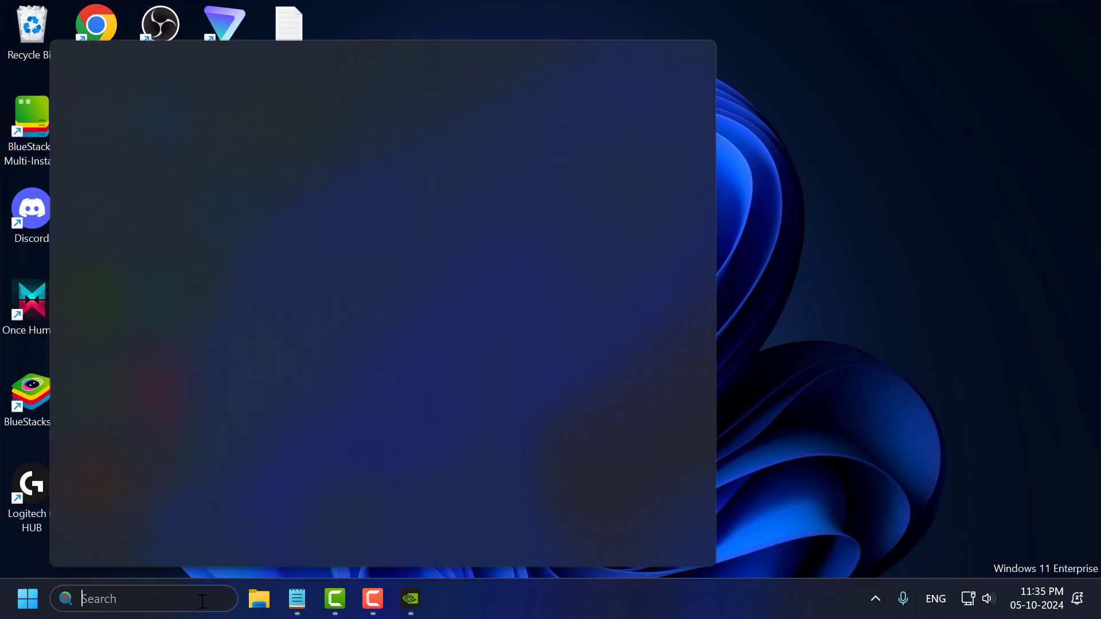
pyautogui.write('adva')
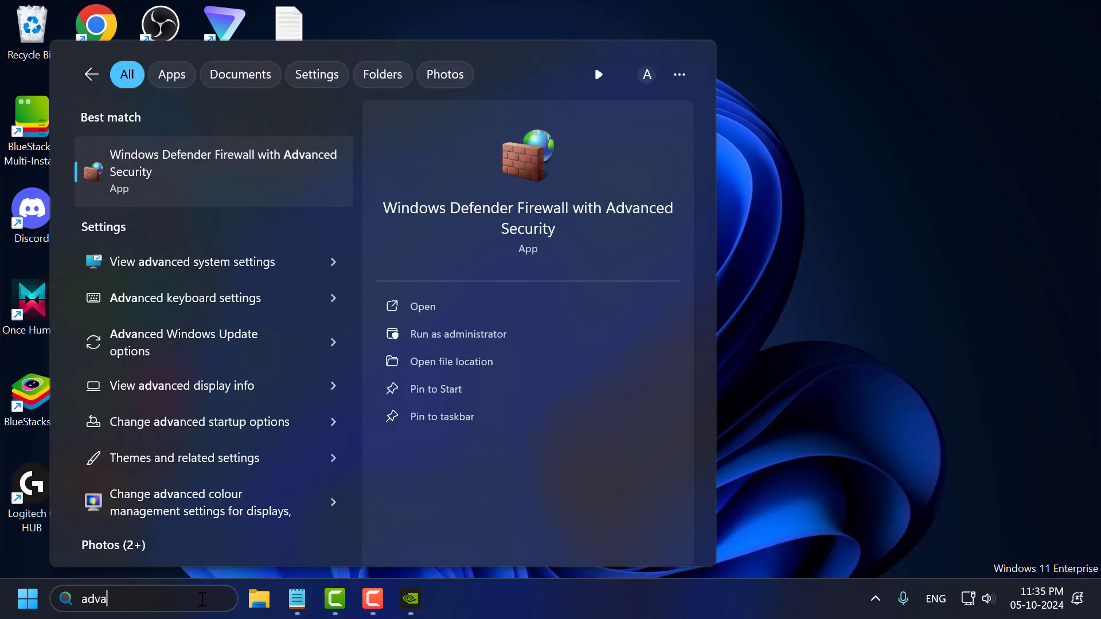
pyautogui.click(216, 270)
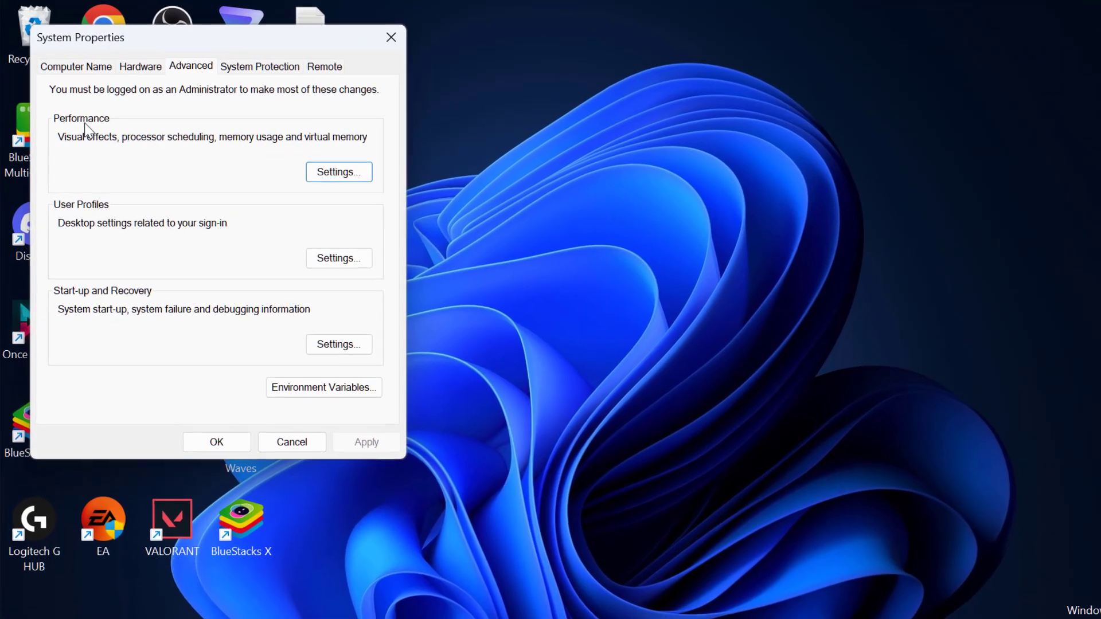
# - Open the Virtual Memory dialog from the Advanced tab of Performance Options
pyautogui.click(329, 177)
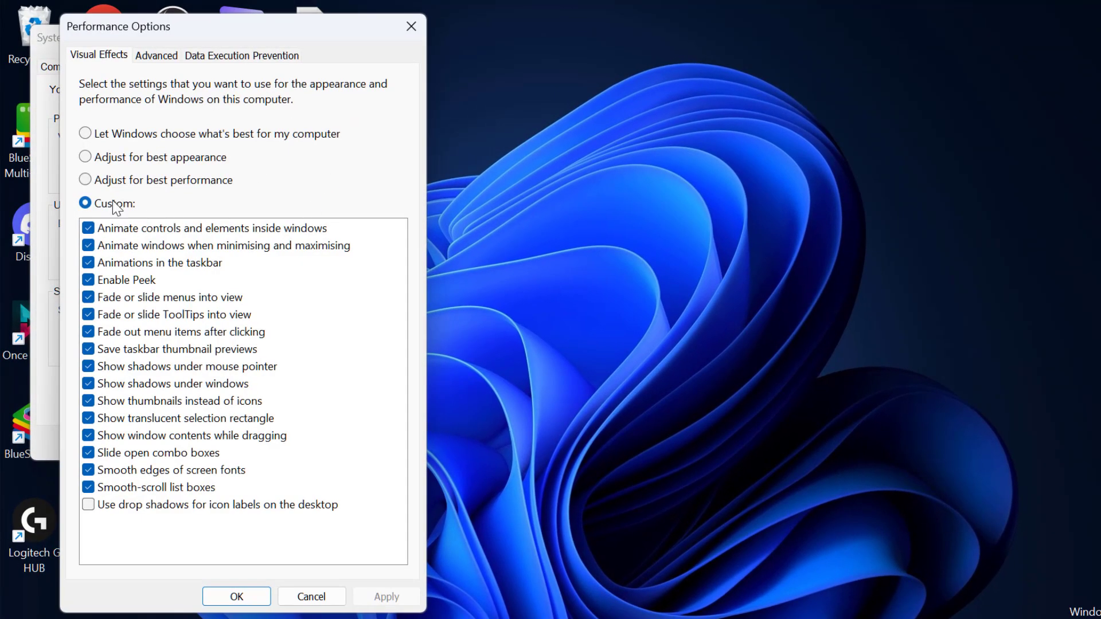
pyautogui.click(156, 56)
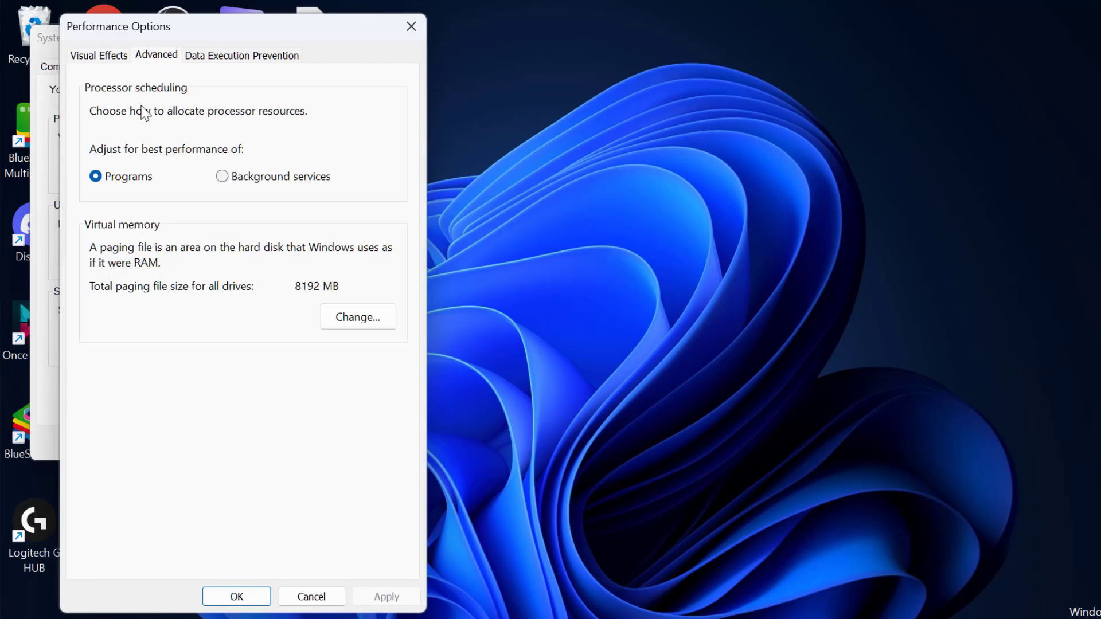
pyautogui.click(352, 320)
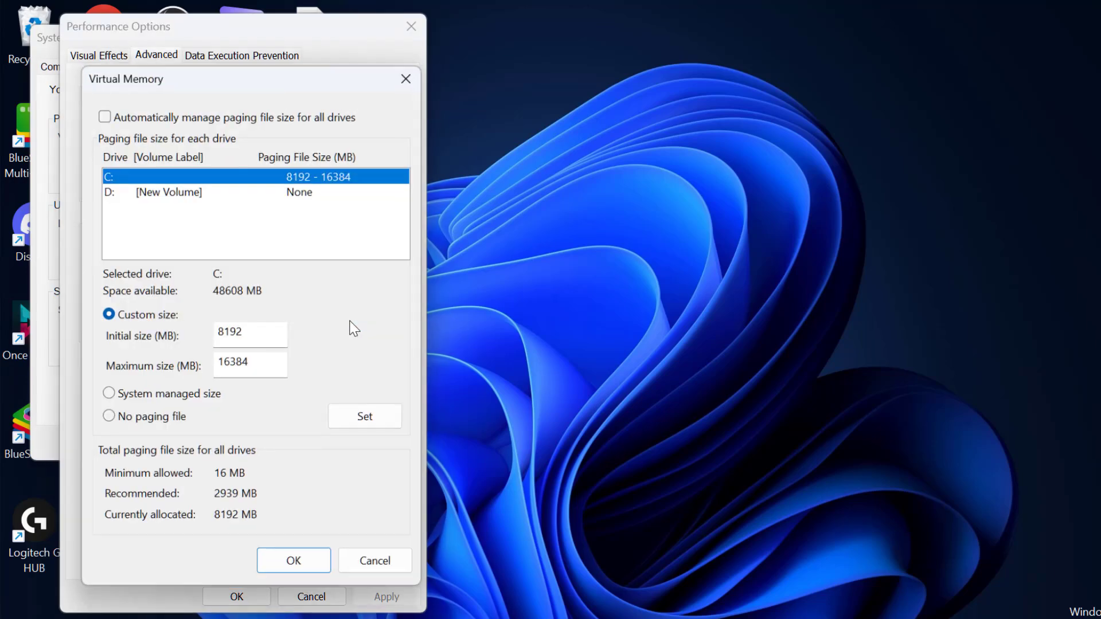
# - Turn off automatic paging file management and give drive C: a custom size
pyautogui.click(103, 112)
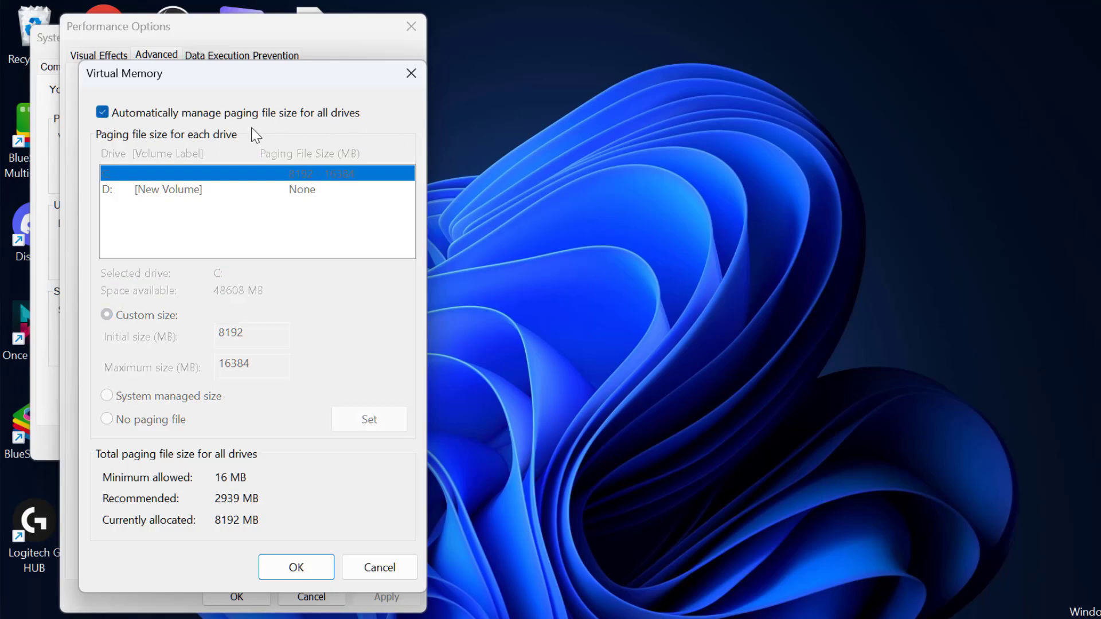
pyautogui.click(104, 113)
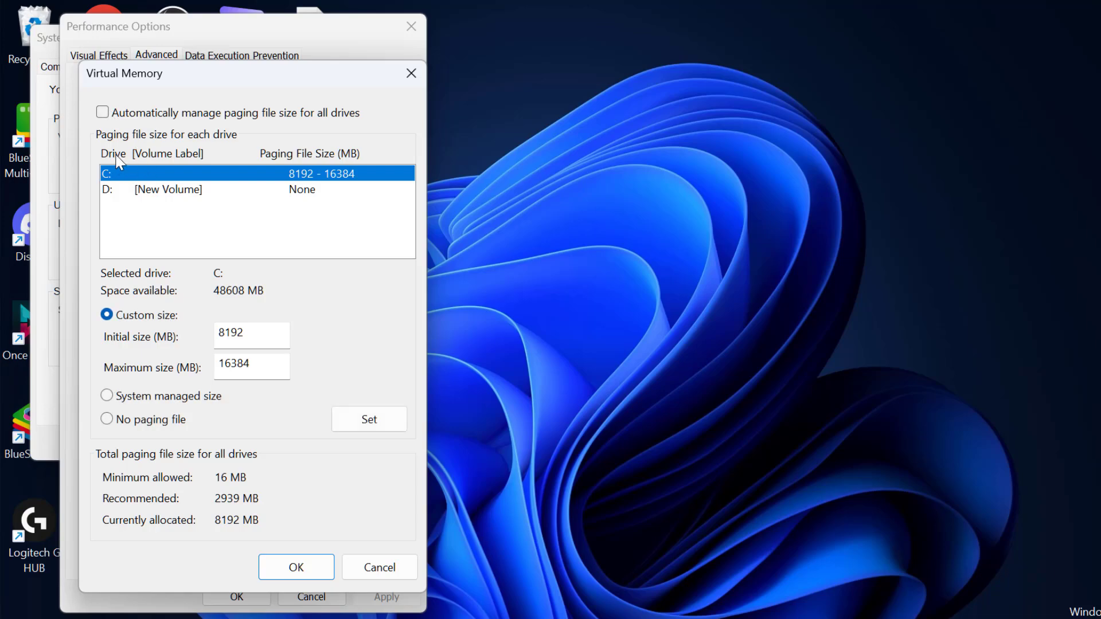
pyautogui.click(111, 189)
pyautogui.click(109, 420)
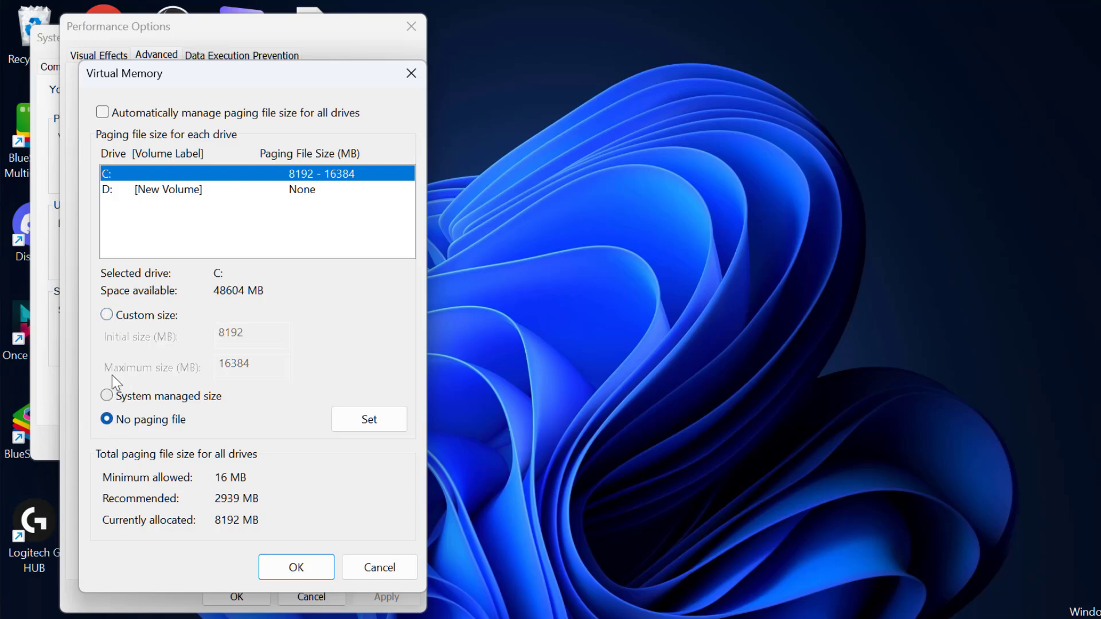
pyautogui.click(105, 316)
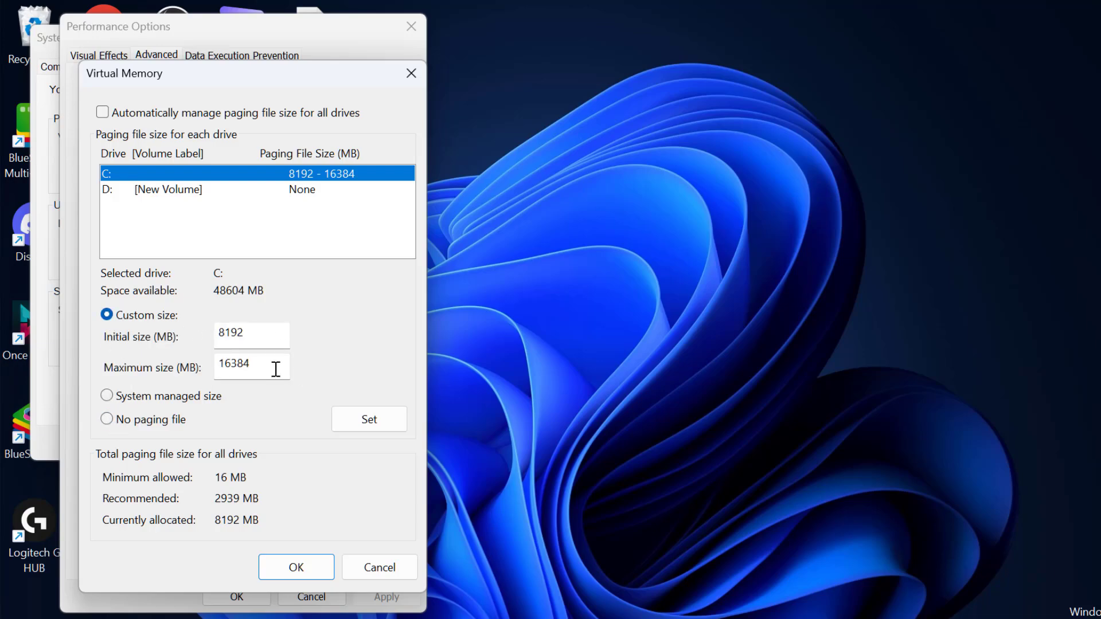
# - Review the Notepad paging-size notes, highlighting the opening lines, Maximum Size heading and 4 GB line
pyautogui.click(343, 612)
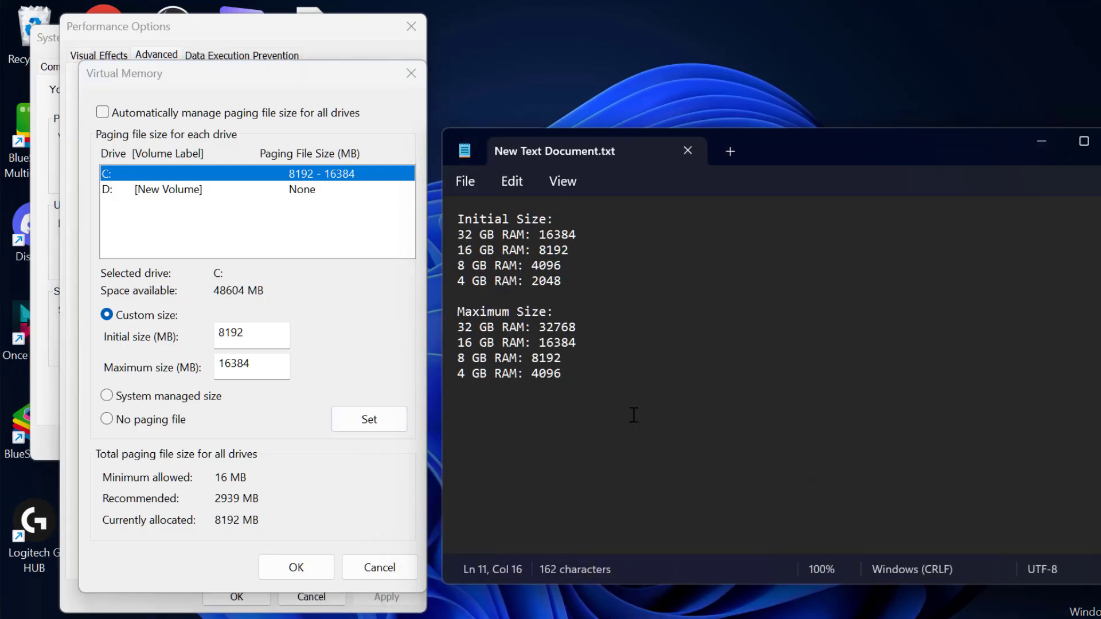
pyautogui.hotkey('ctrl', 'a')
pyautogui.click(580, 303)
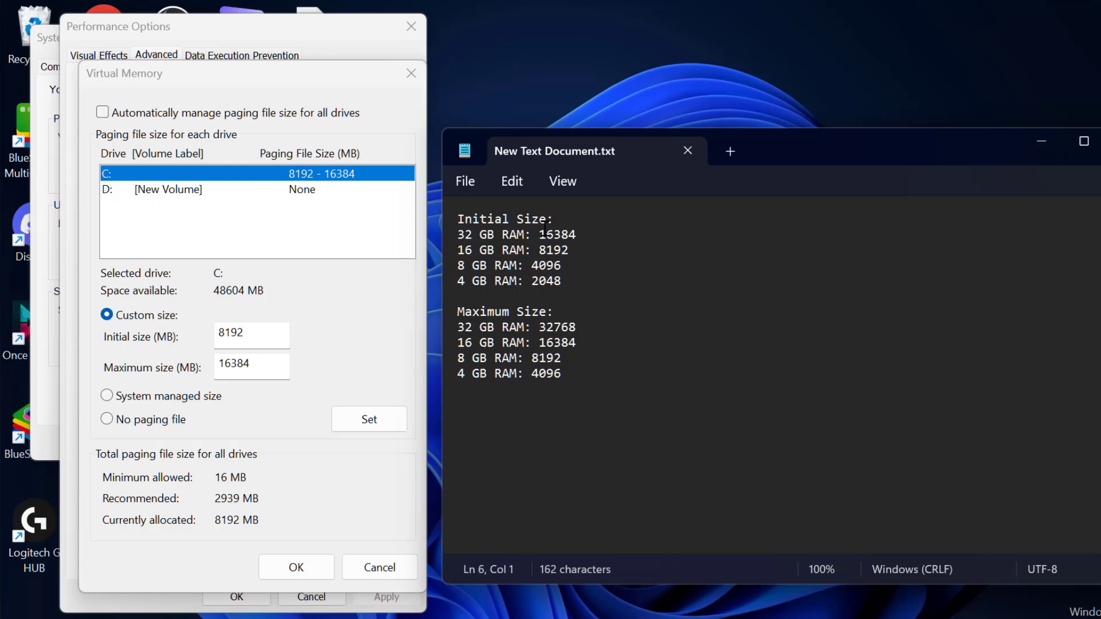
pyautogui.moveTo(457, 218); pyautogui.dragTo(561, 234)
pyautogui.click(516, 327)
pyautogui.moveTo(554, 312); pyautogui.dragTo(445, 314)
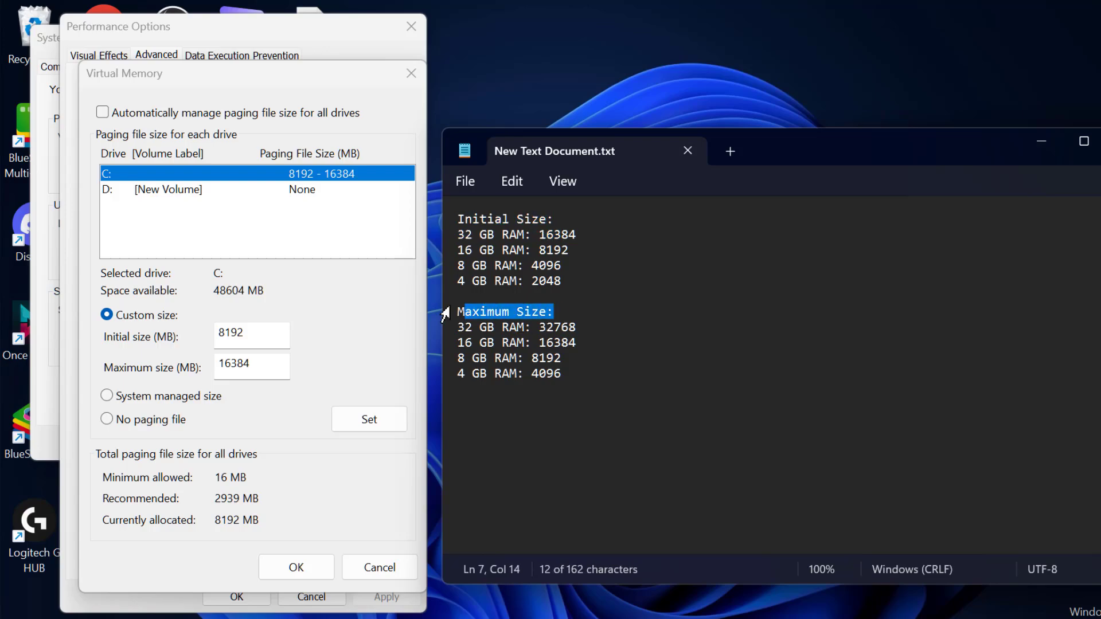
pyautogui.click(497, 314)
pyautogui.moveTo(525, 373); pyautogui.dragTo(474, 376)
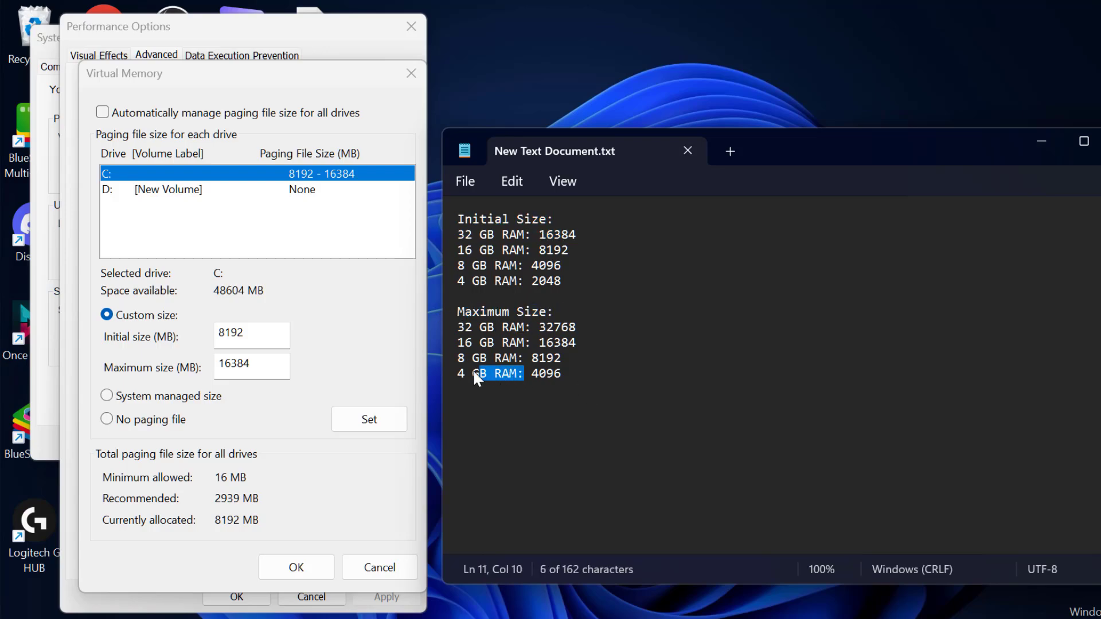
pyautogui.click(533, 375)
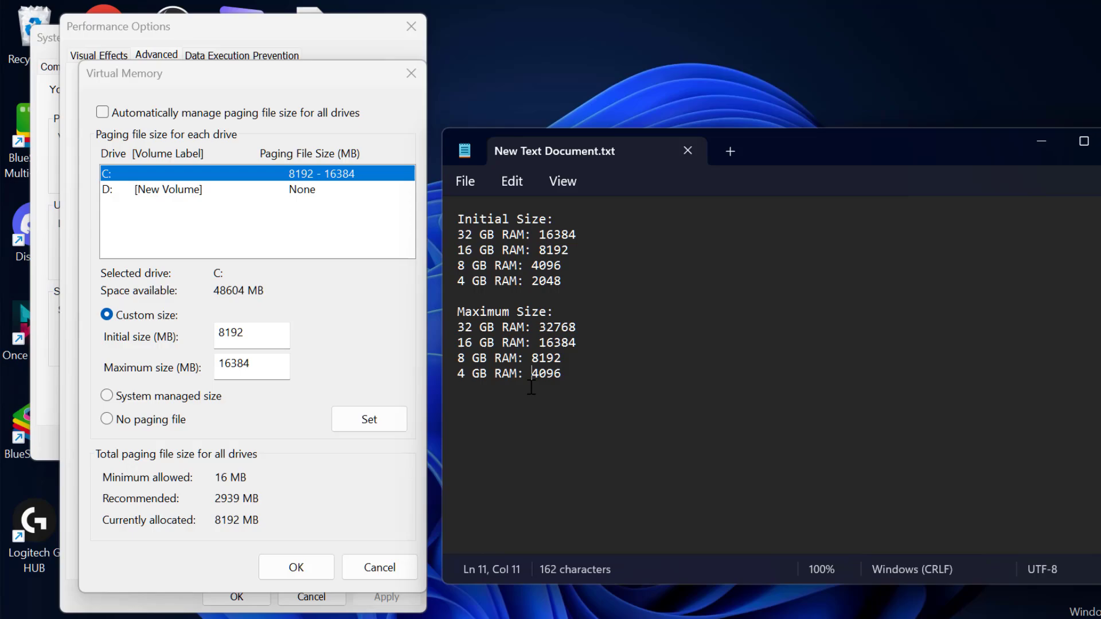
pyautogui.click(173, 597)
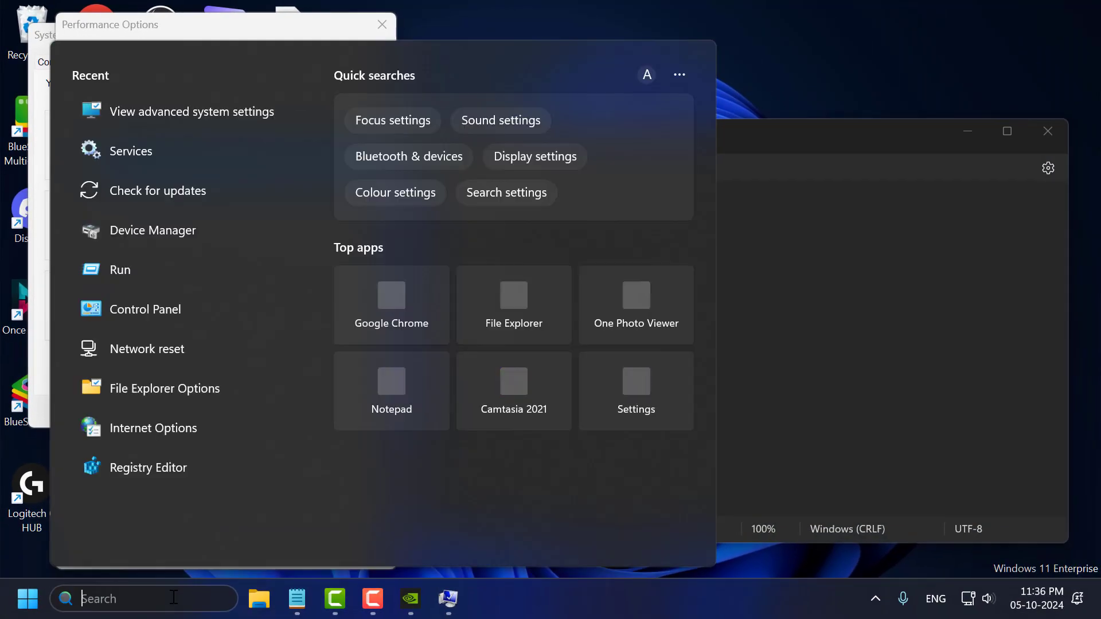
pyautogui.write('abo')
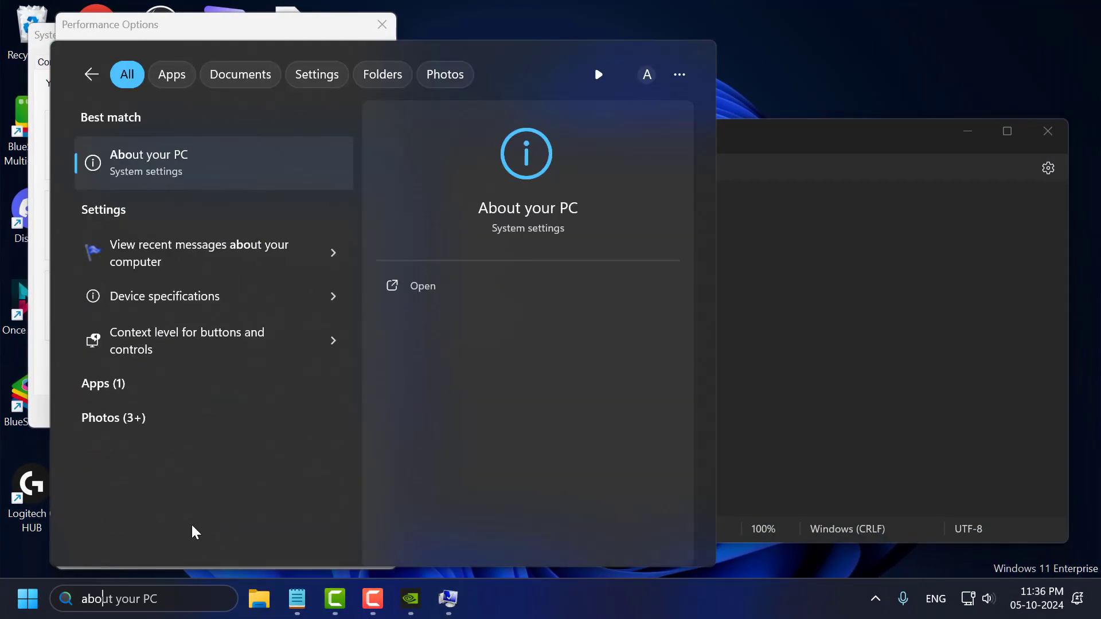
pyautogui.click(202, 168)
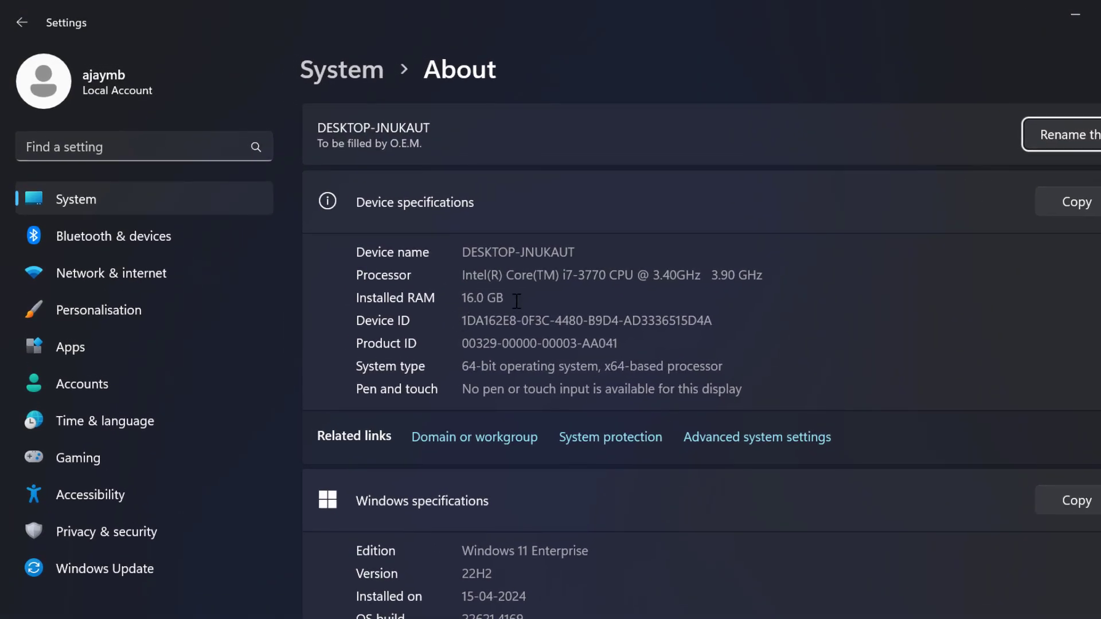
pyautogui.moveTo(517, 301); pyautogui.dragTo(457, 299)
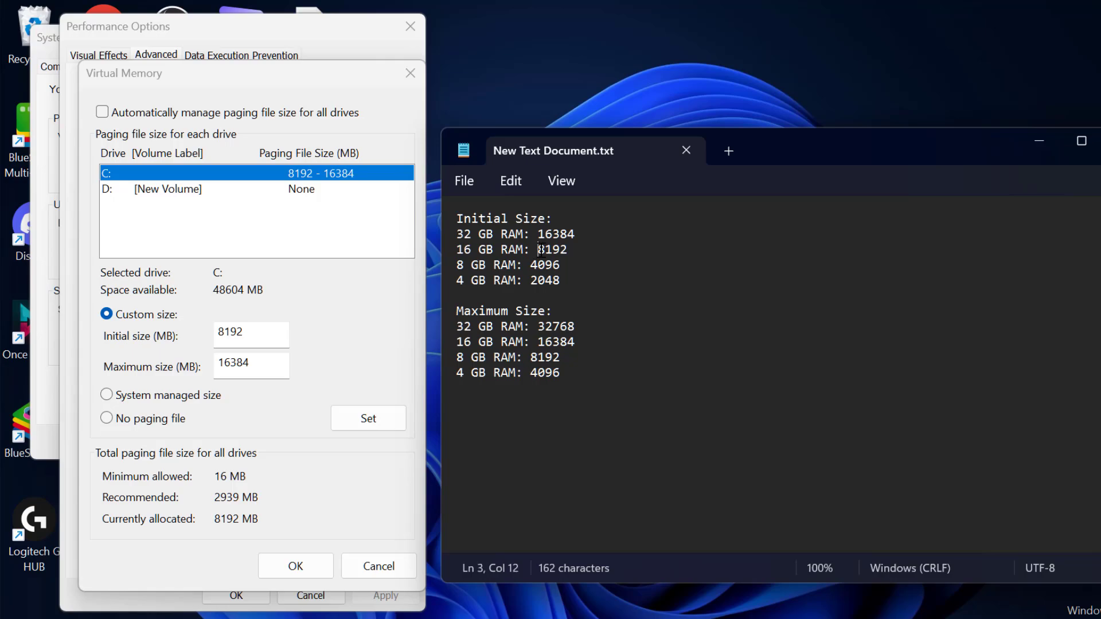
# - Copy 8192 from the notes into the C: drive's Initial size field
pyautogui.moveTo(538, 249); pyautogui.dragTo(574, 256)
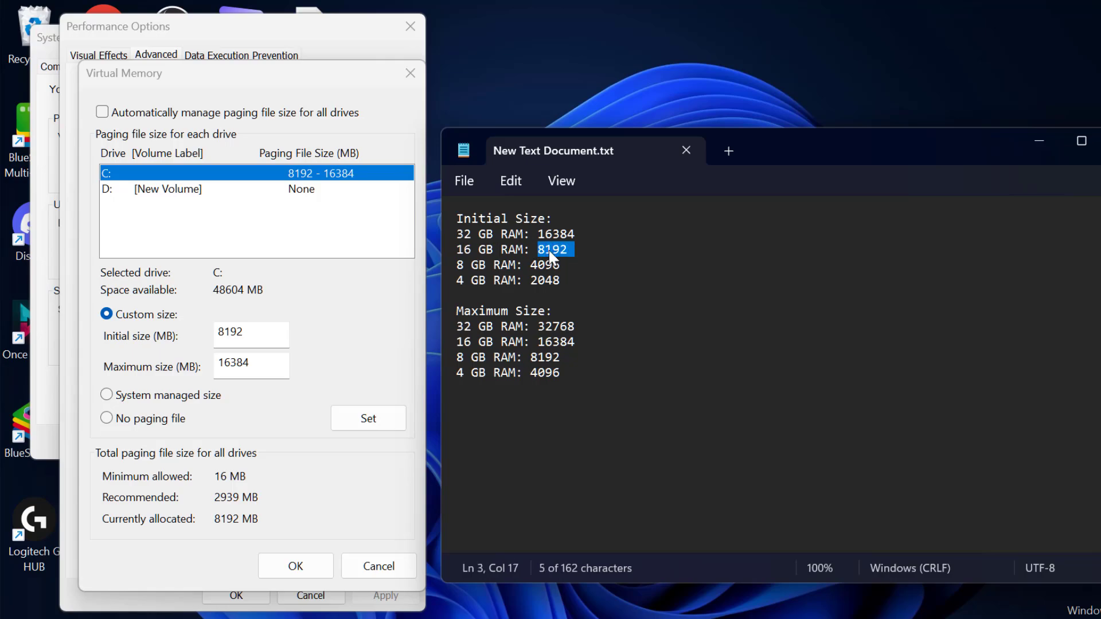
pyautogui.rightClick(549, 251)
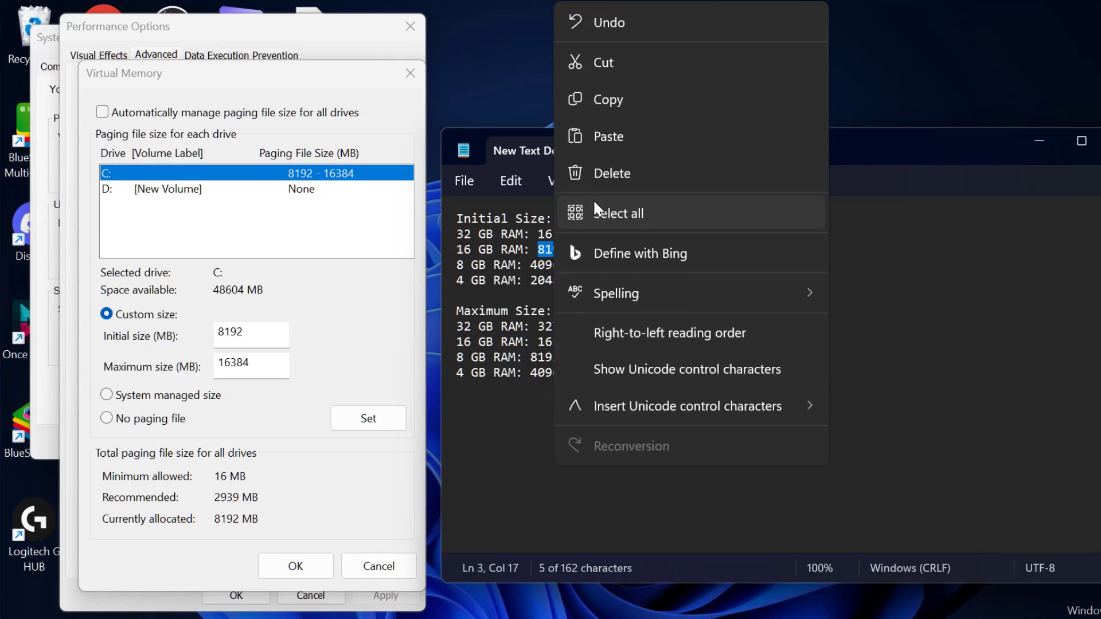
pyautogui.click(606, 100)
pyautogui.click(263, 333)
pyautogui.doubleClick(258, 333)
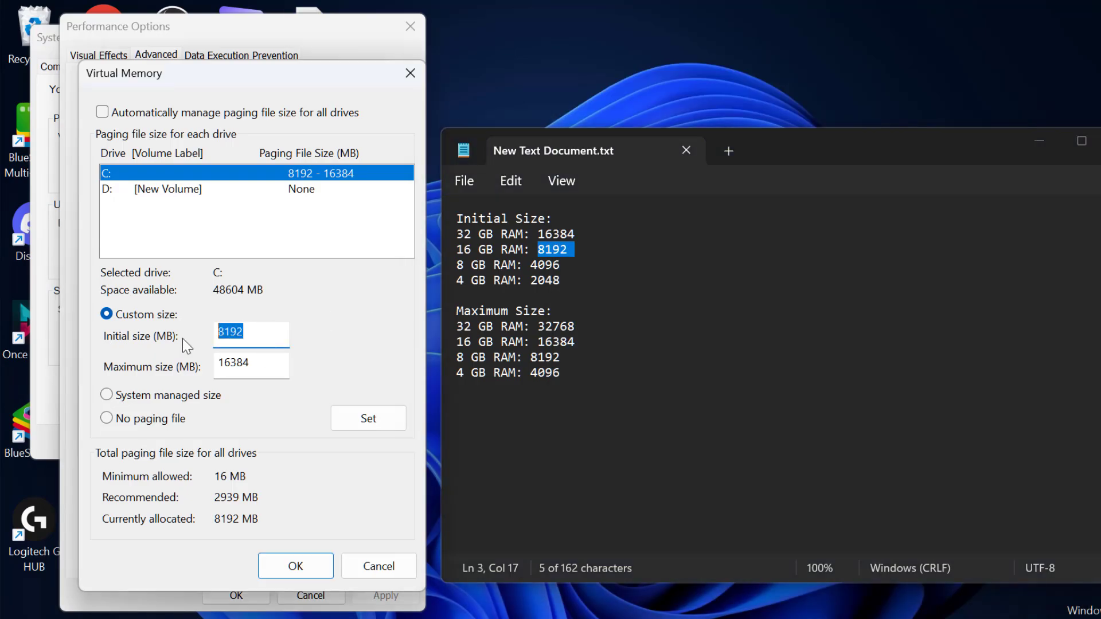
pyautogui.rightClick(227, 332)
pyautogui.click(287, 417)
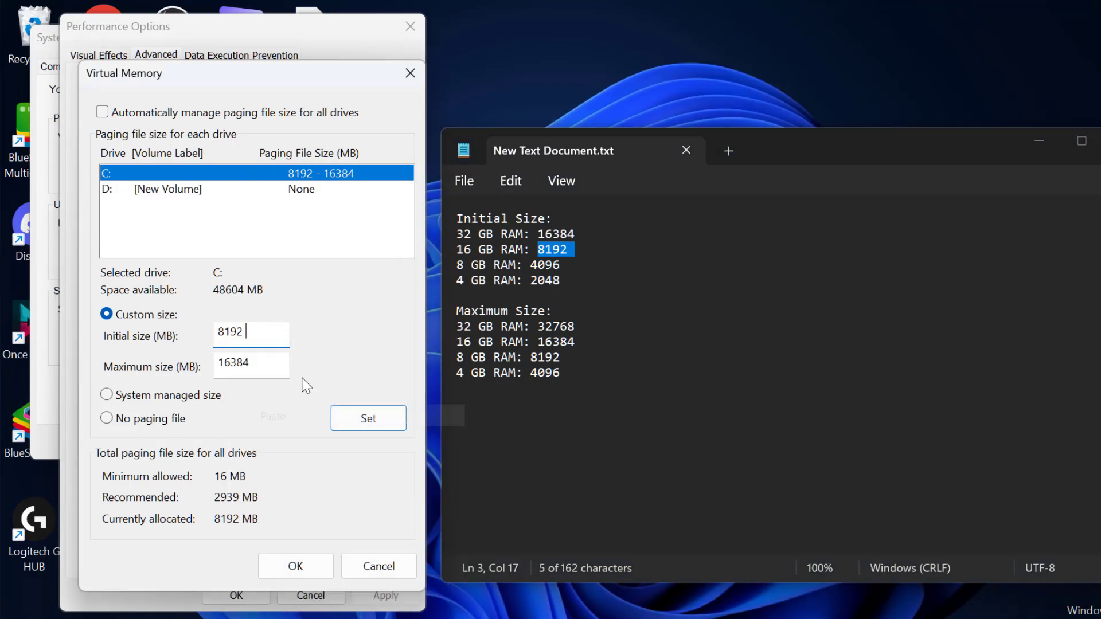
# - Paste 16384 as the Maximum size, apply with Set, and dismiss the numeric-value warning
pyautogui.click(508, 341)
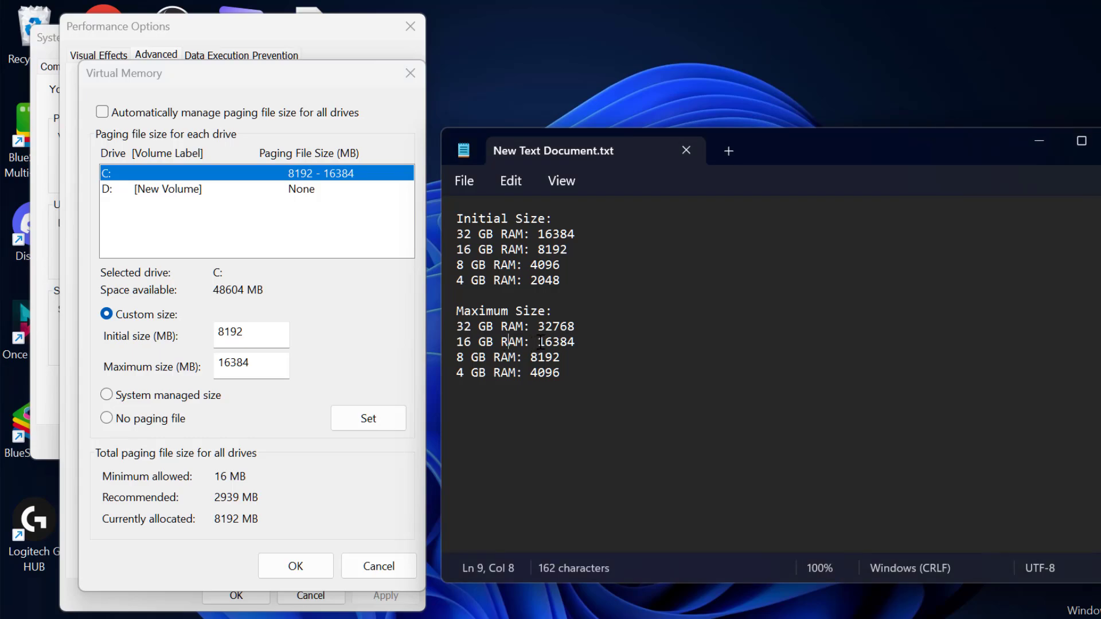
pyautogui.moveTo(538, 341); pyautogui.dragTo(582, 346)
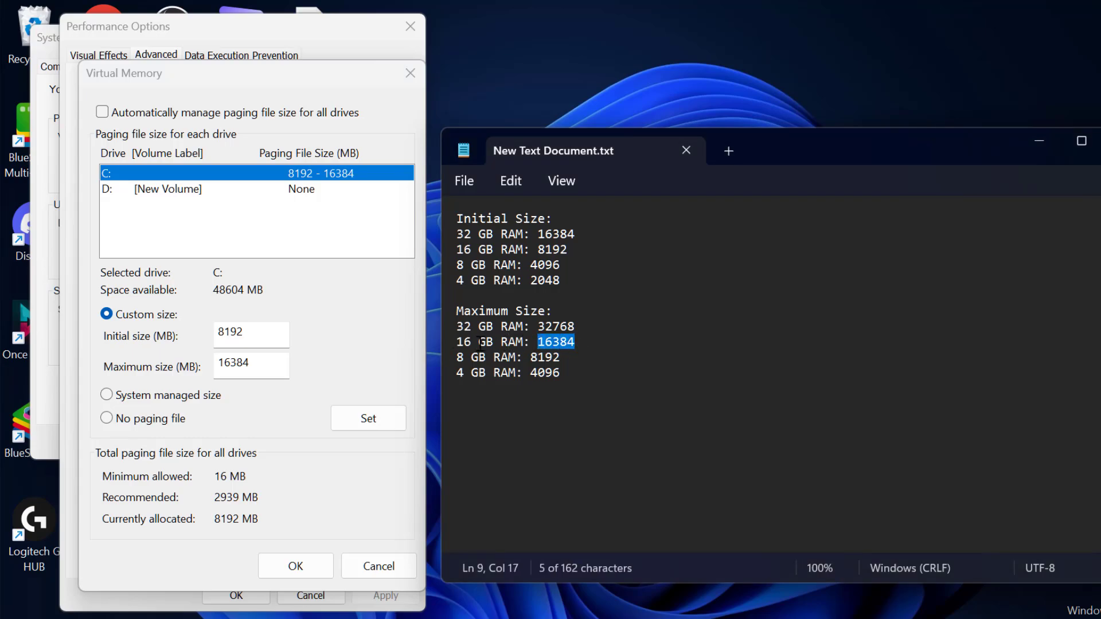
pyautogui.rightClick(544, 348)
pyautogui.click(605, 101)
pyautogui.click(257, 370)
pyautogui.moveTo(256, 370); pyautogui.dragTo(200, 375)
pyautogui.rightClick(257, 370)
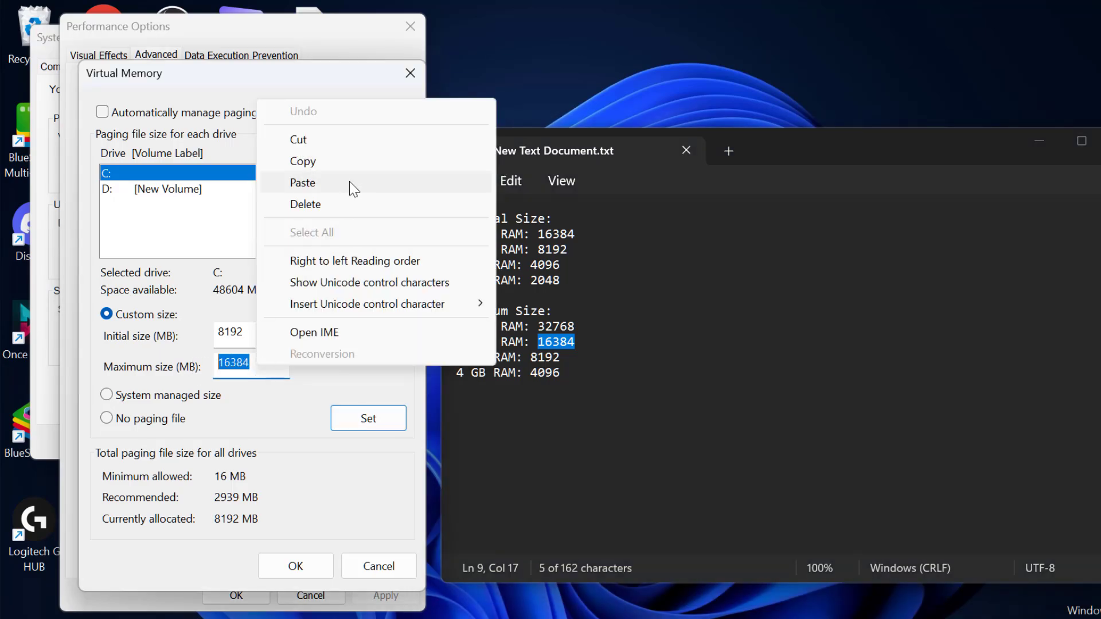
pyautogui.click(332, 182)
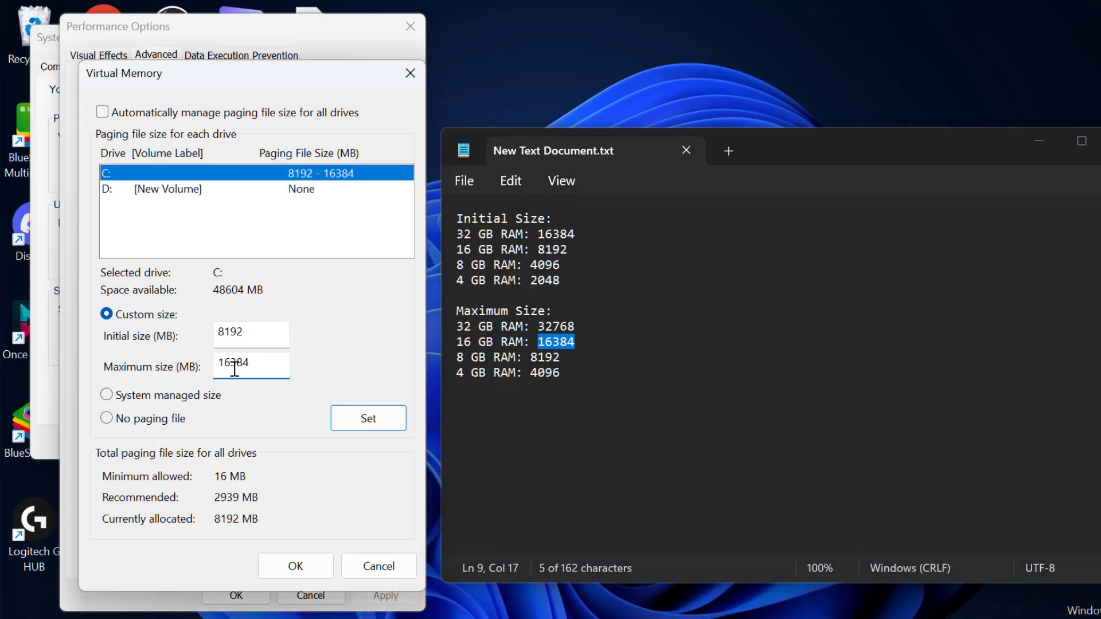
pyautogui.click(368, 418)
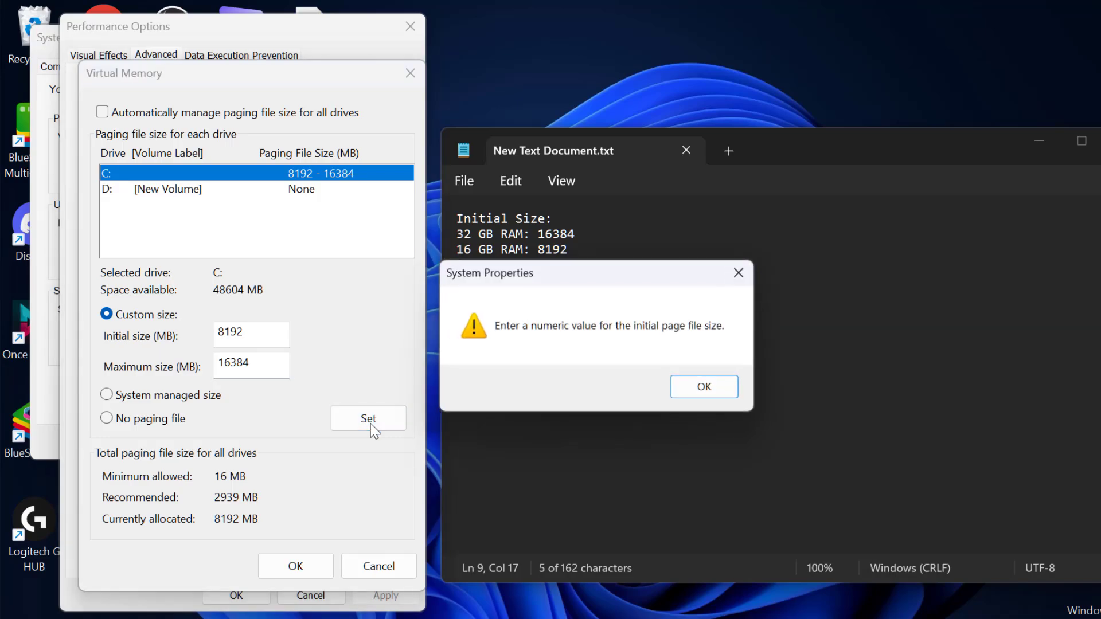
pyautogui.click(705, 389)
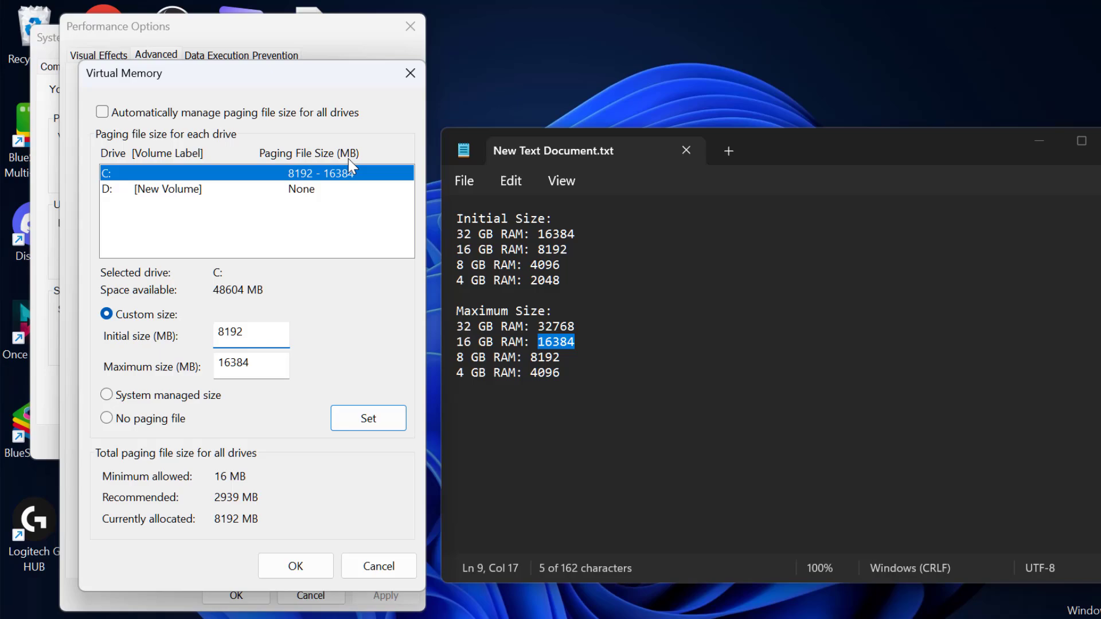
# - Confirm Virtual Memory, Performance Options and System Properties with OK, then minimize the Notepad notes
pyautogui.click(306, 566)
pyautogui.click(248, 594)
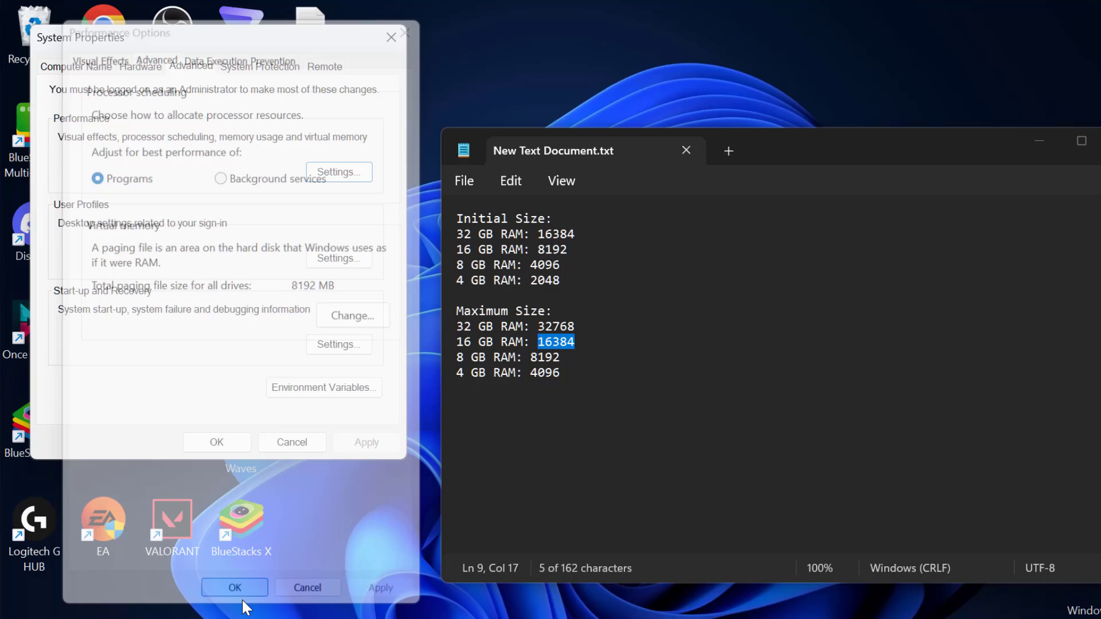
pyautogui.click(216, 442)
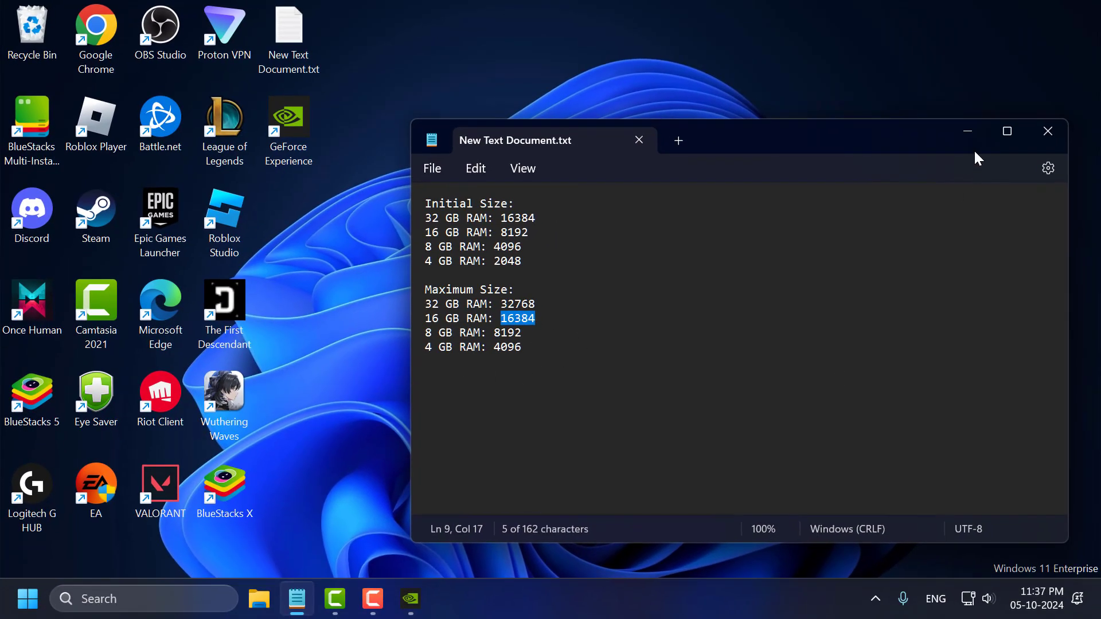
pyautogui.click(965, 134)
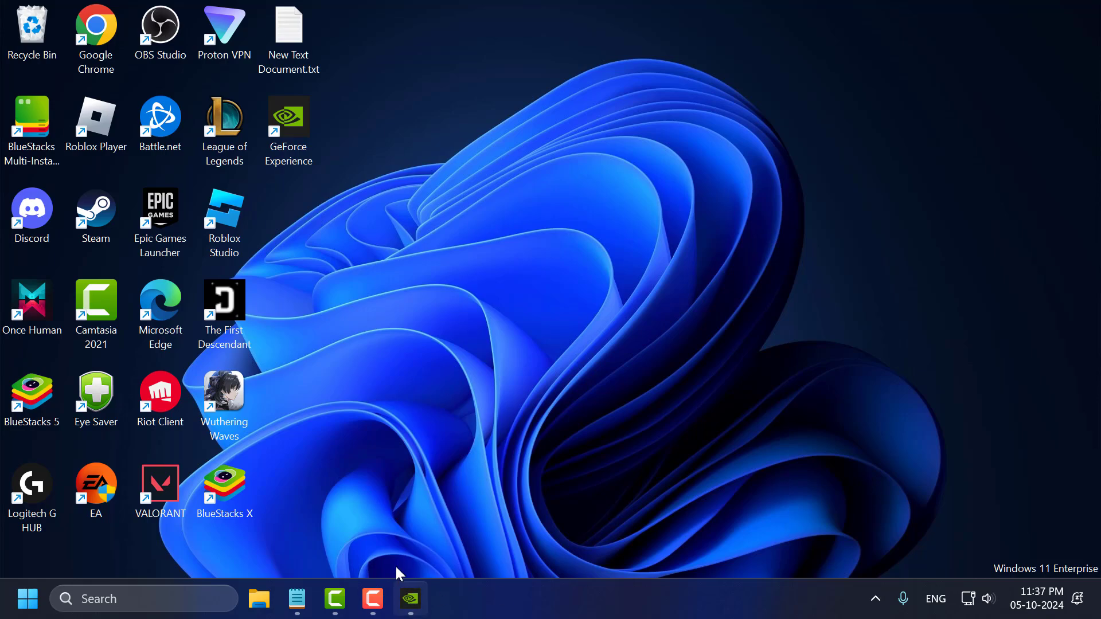
# - Check GeForce Experience for driver updates, confirming Game Ready 475.14 is current, then close it
pyautogui.click(411, 596)
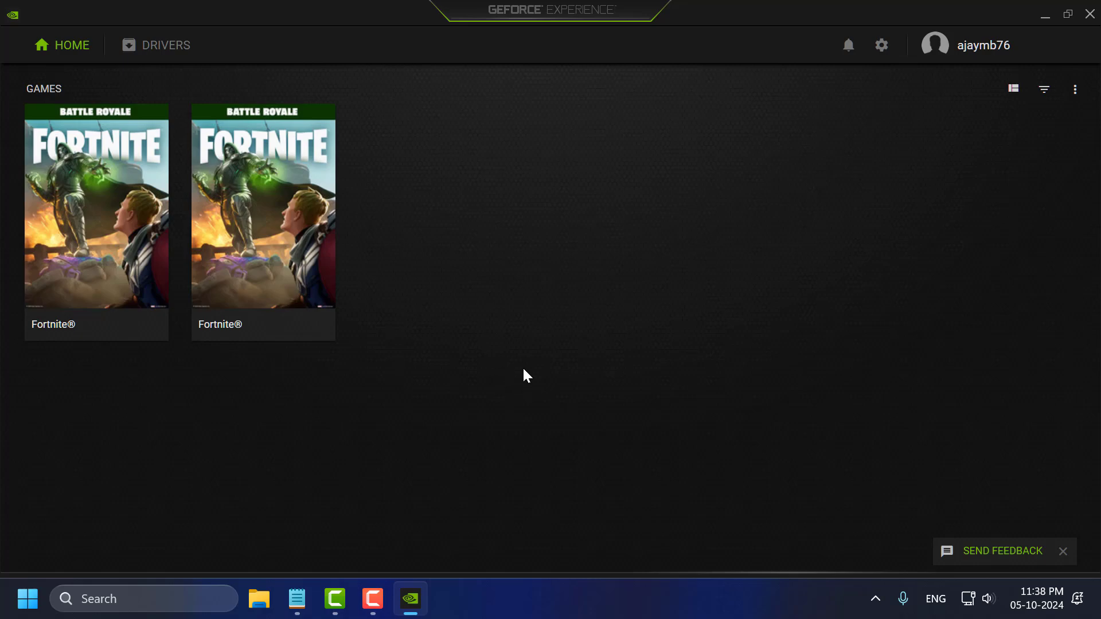
pyautogui.click(143, 47)
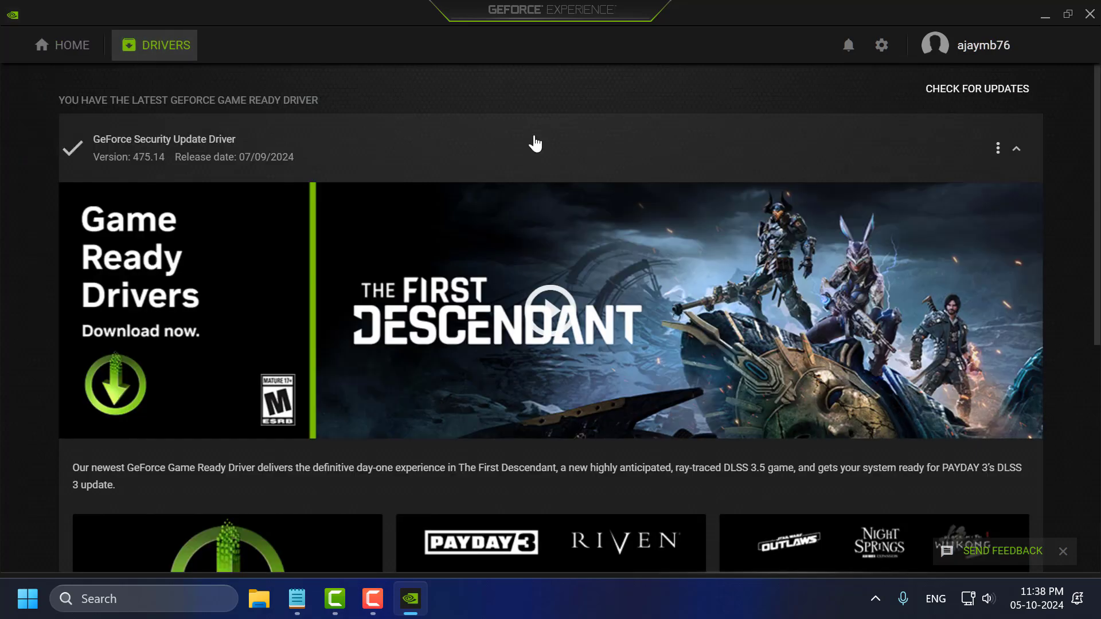
pyautogui.click(965, 91)
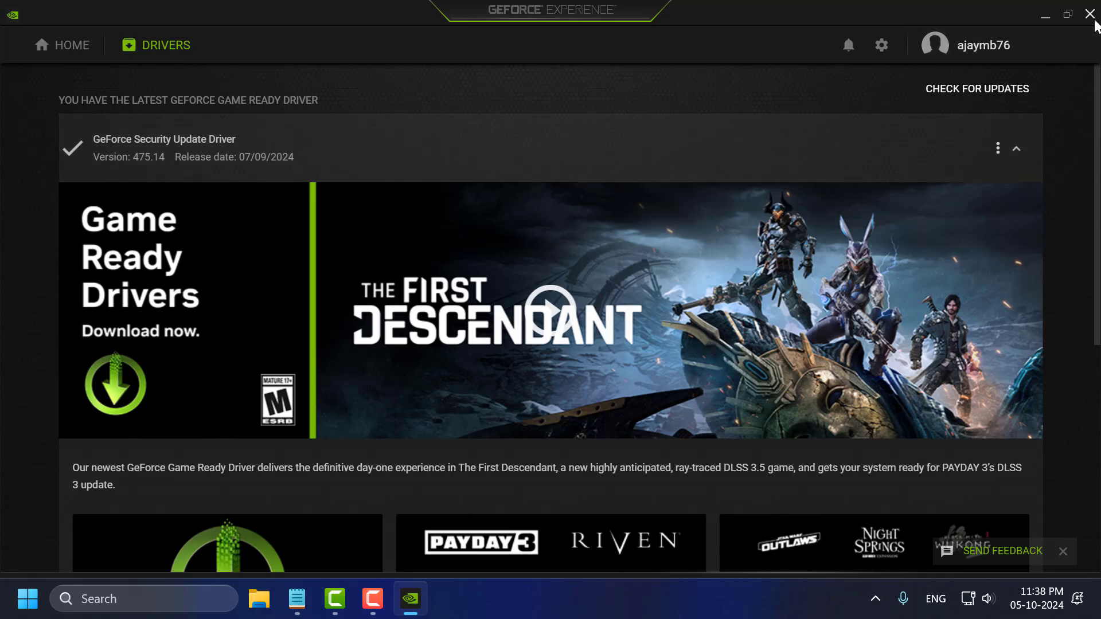
pyautogui.click(1090, 14)
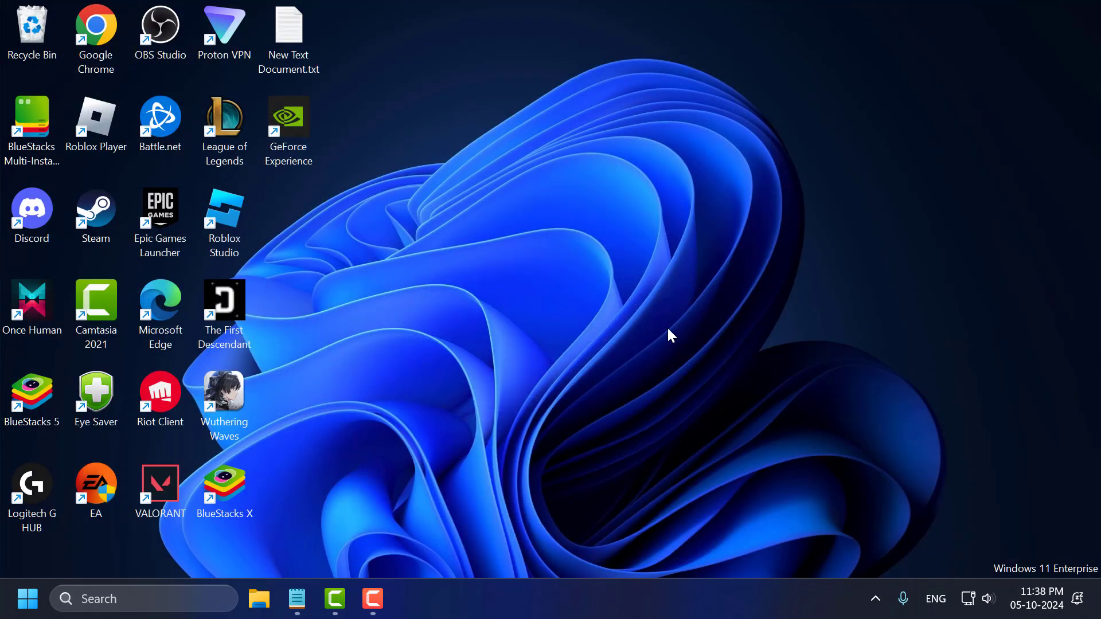